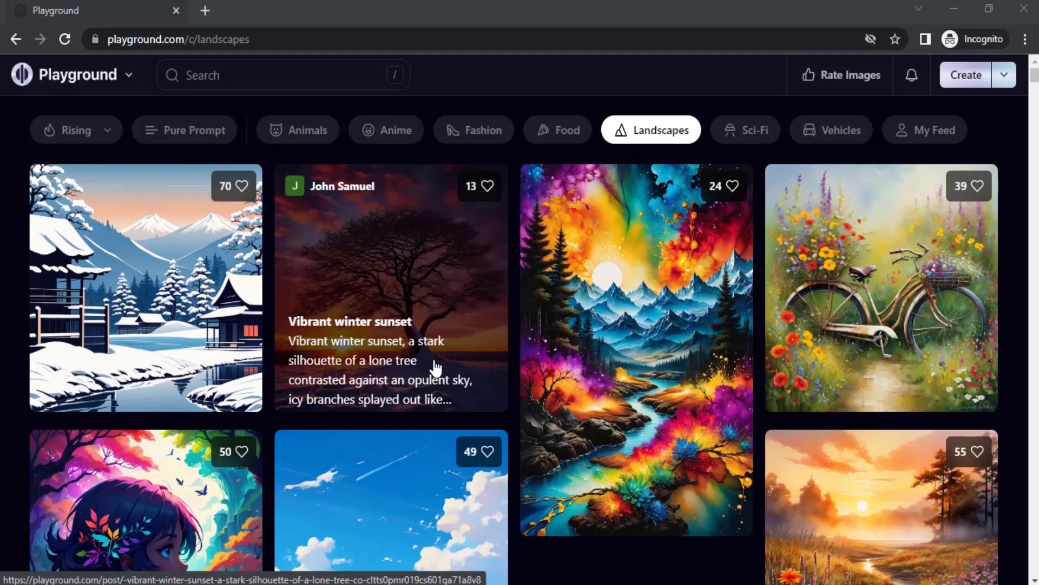
Open Playground AI's image creation page and look over its settings panel
{"action": "left_click", "coordinate": [966, 79]}
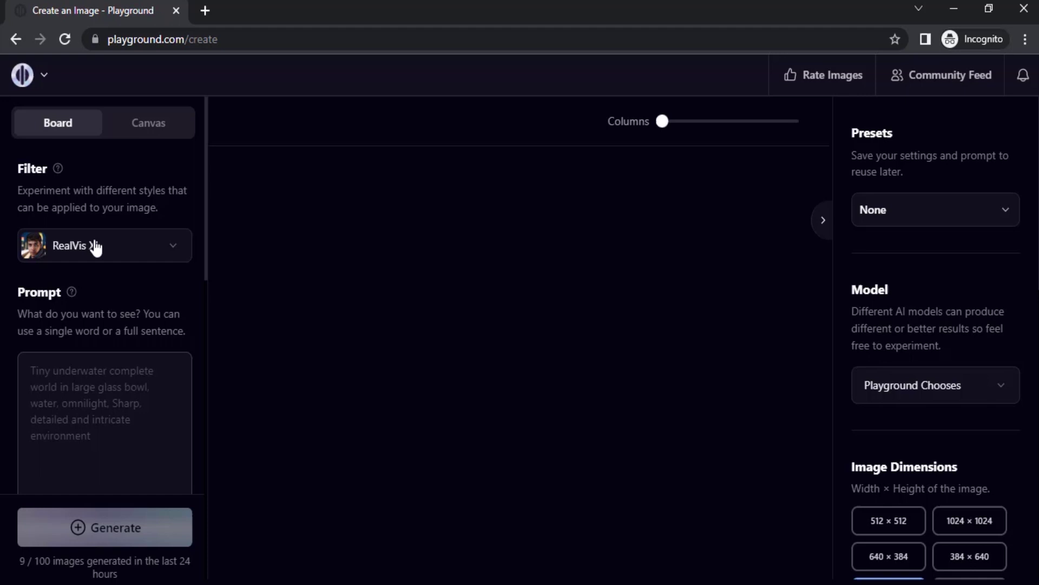
{"action": "scroll", "coordinate": [109, 399], "scroll_direction": "down", "scroll_amount": 3}
{"action": "scroll", "coordinate": [109, 399], "scroll_direction": "up", "scroll_amount": 3}
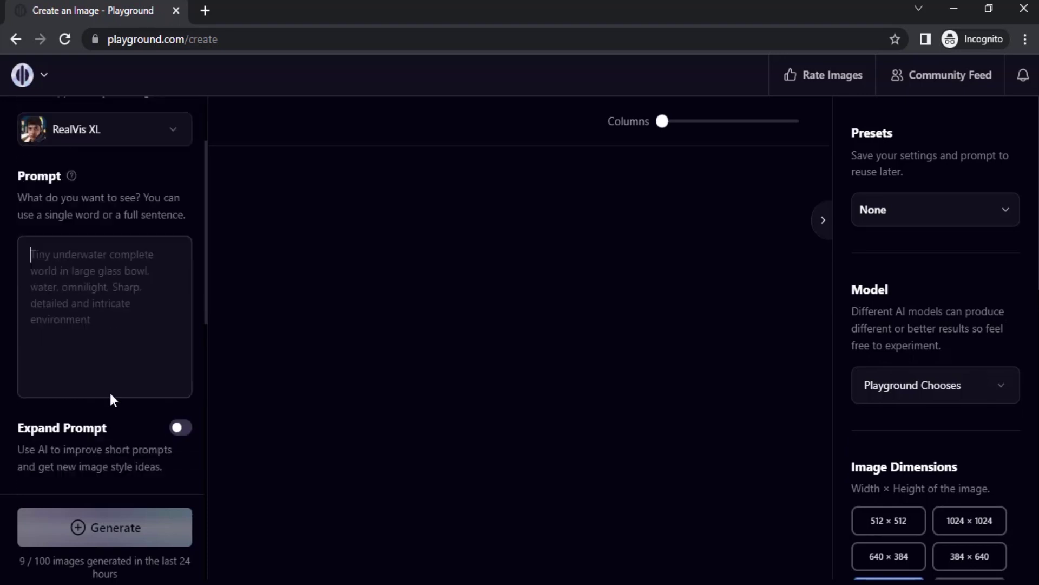
{"action": "scroll", "coordinate": [110, 399], "scroll_direction": "down", "scroll_amount": 3}
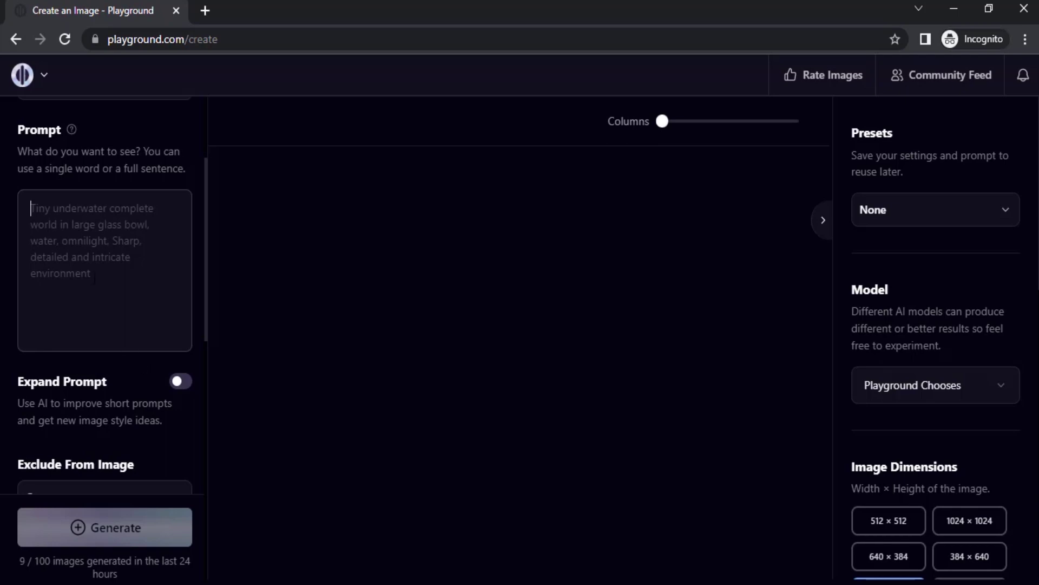
{"action": "scroll", "coordinate": [105, 358], "scroll_direction": "up", "scroll_amount": 3}
Paste the white-bearded seasoned carpenter description into the Prompt box, with 768 × 512 selected
{"action": "type", "text": "A seasoned carpenter stands tall, his weathered skin telling the story of years spent working with his hands. His deep wrinkles are a roadmap of his experiences, and his piercing gaze holds a lifetime of wisdom. The white beard adds a touch of elegance to his rugged appearance, while the mechanical equipment he holds speaks to his expertise. The softly blurred dock in the background adds a cinematic touch, emphasizing the carpenter's rugged features in the warm light."}
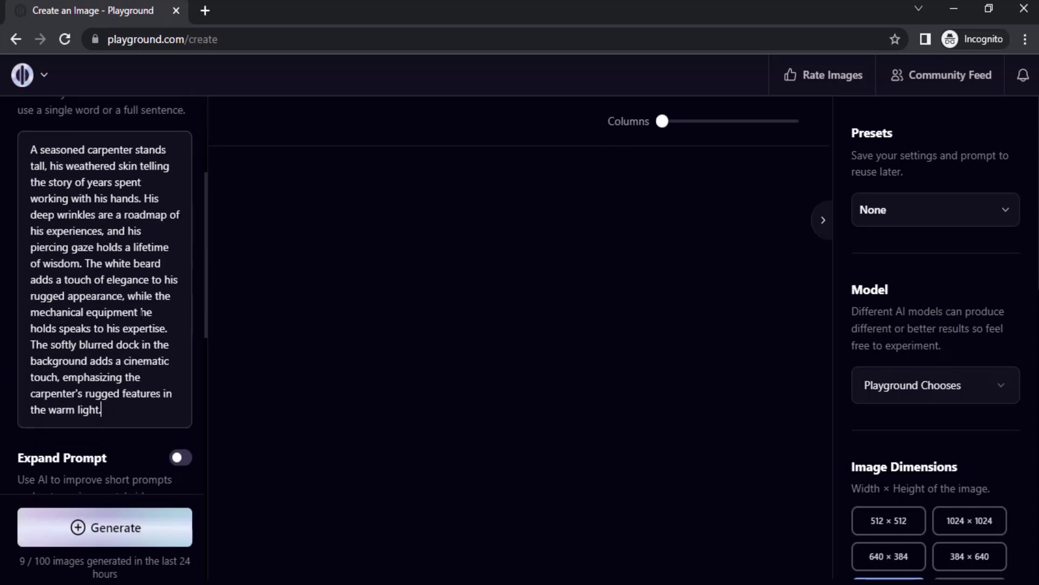
{"action": "scroll", "coordinate": [105, 295], "scroll_direction": "down", "scroll_amount": 7}
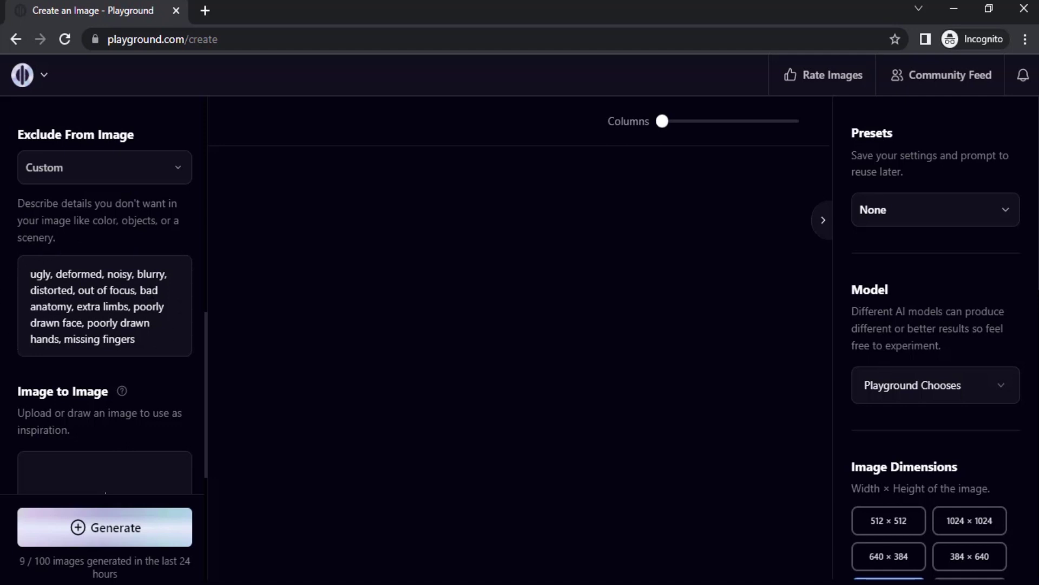
{"action": "scroll", "coordinate": [122, 149], "scroll_direction": "down", "scroll_amount": 5}
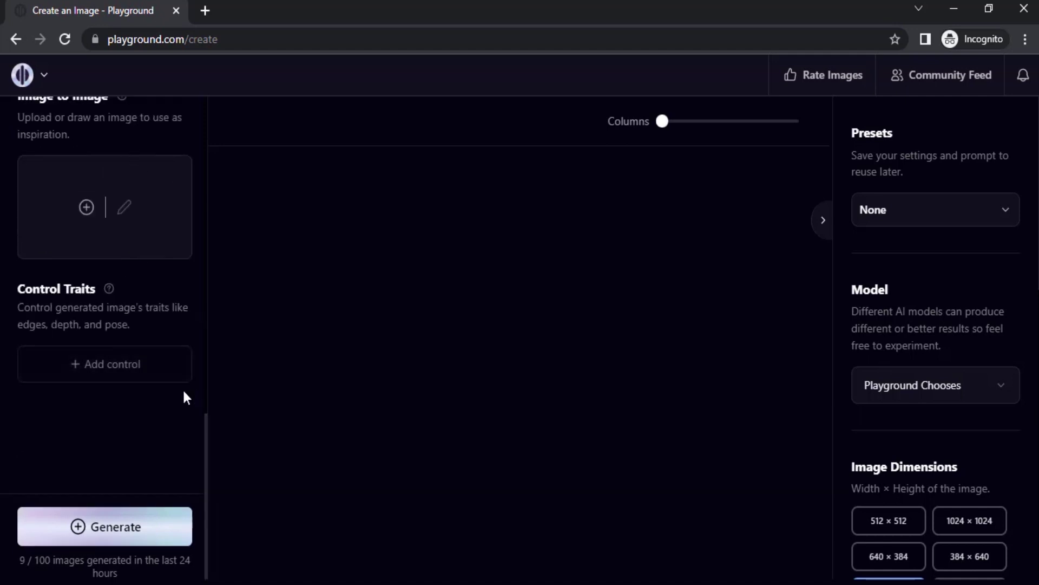
{"action": "scroll", "coordinate": [173, 400], "scroll_direction": "up", "scroll_amount": 1}
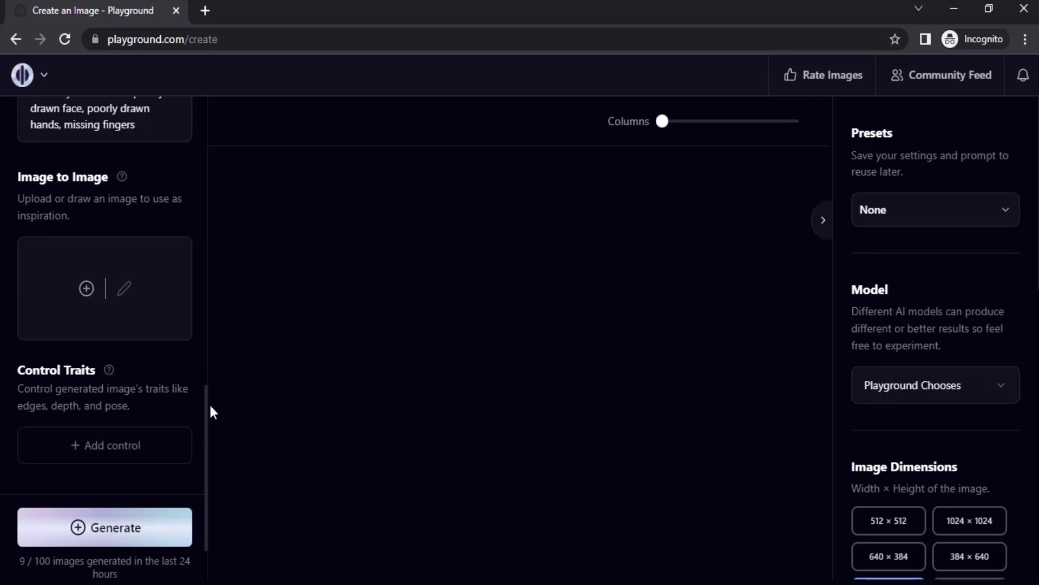
{"action": "scroll", "coordinate": [864, 427], "scroll_direction": "down", "scroll_amount": 3}
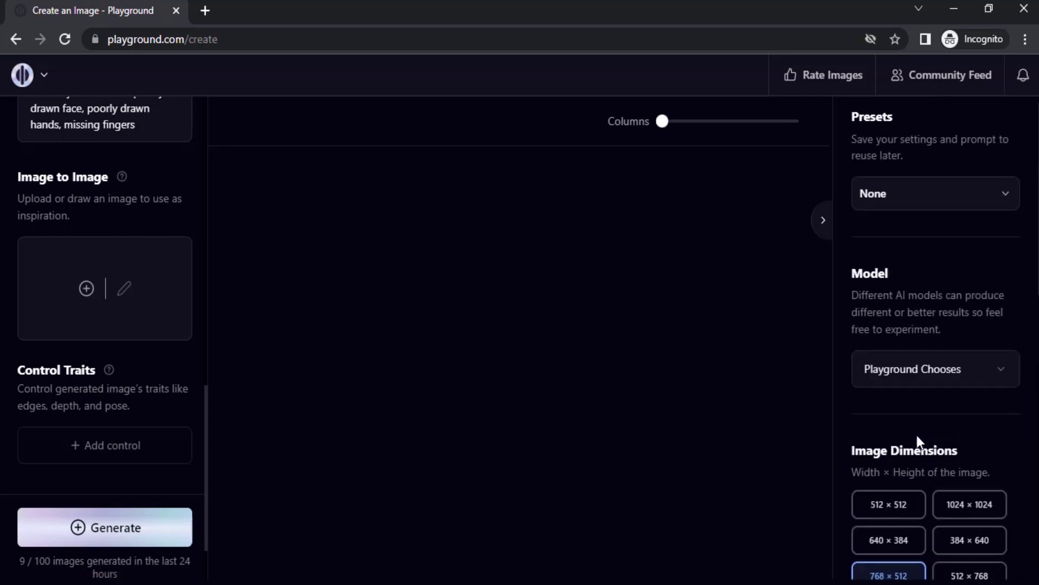
Turn on Private Session, keeping Fast quality, 4 images and the Playground Chooses model
{"action": "scroll", "coordinate": [916, 436], "scroll_direction": "down", "scroll_amount": 5}
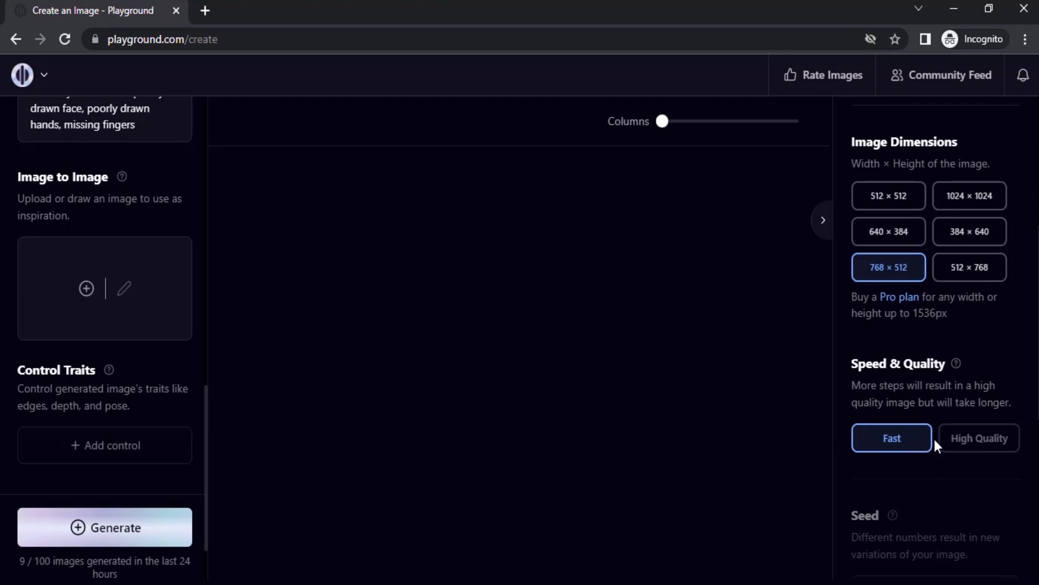
{"action": "scroll", "coordinate": [974, 433], "scroll_direction": "down", "scroll_amount": 3}
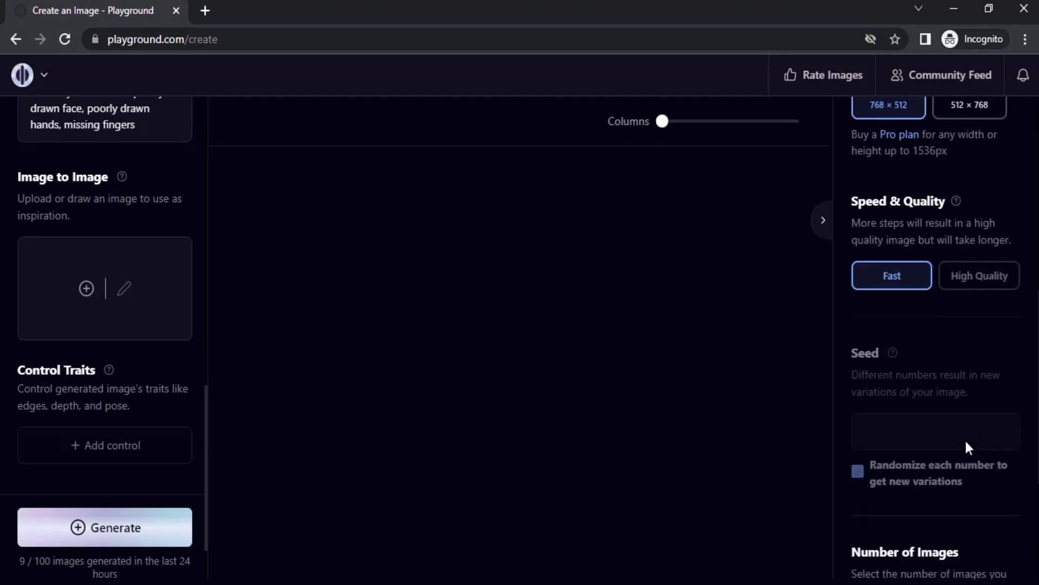
{"action": "scroll", "coordinate": [963, 450], "scroll_direction": "down", "scroll_amount": 3}
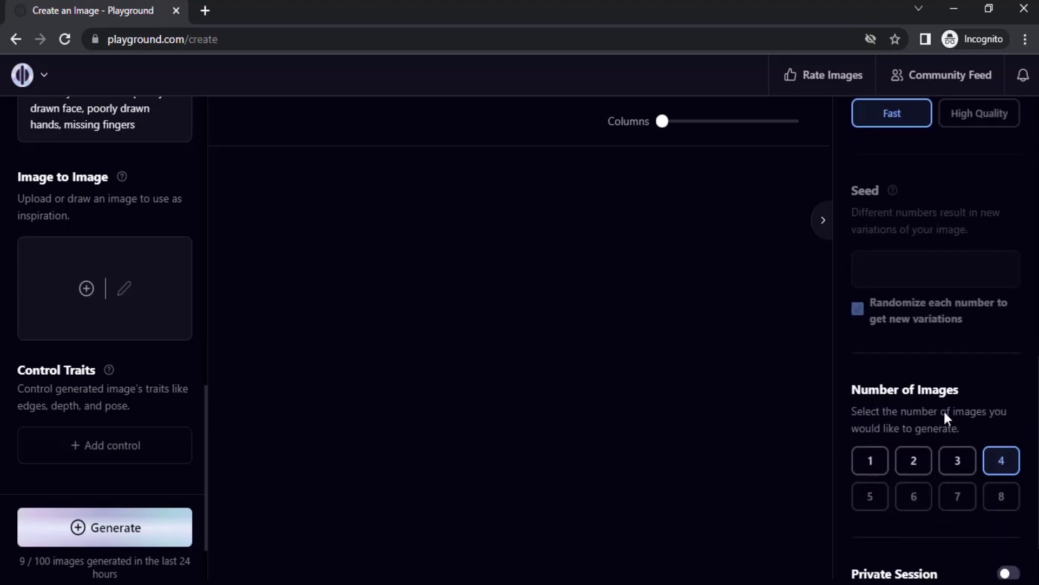
{"action": "scroll", "coordinate": [1005, 446], "scroll_direction": "down", "scroll_amount": 1}
{"action": "left_click", "coordinate": [1009, 500]}
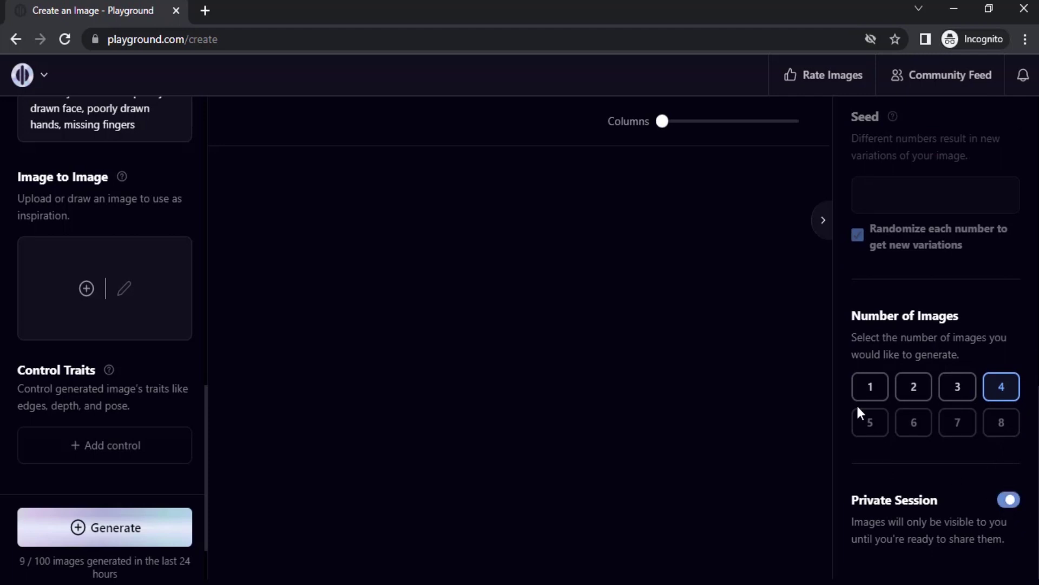
{"action": "scroll", "coordinate": [922, 349], "scroll_direction": "up", "scroll_amount": 12}
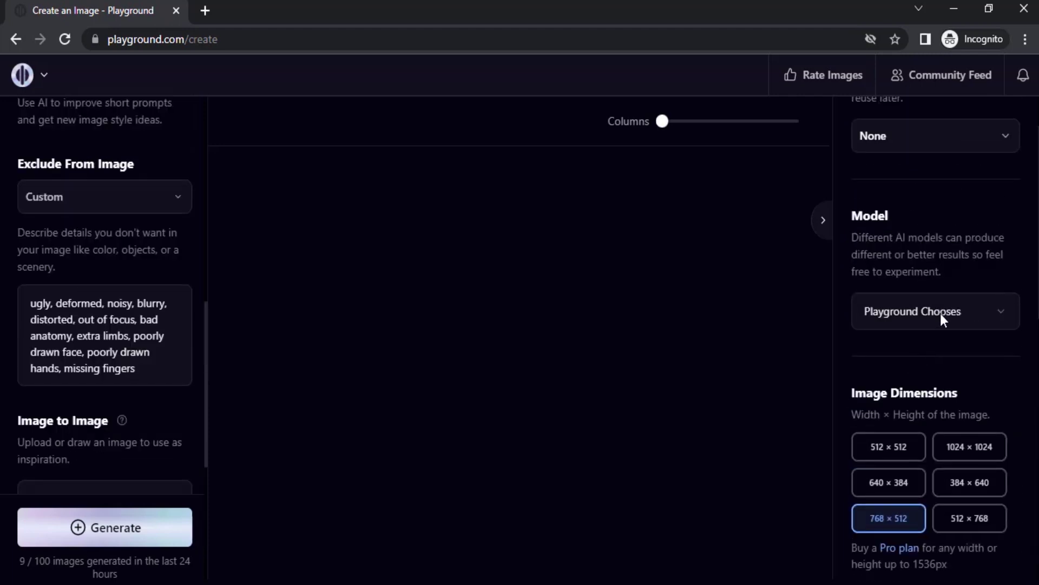
{"action": "scroll", "coordinate": [941, 316], "scroll_direction": "up", "scroll_amount": 1}
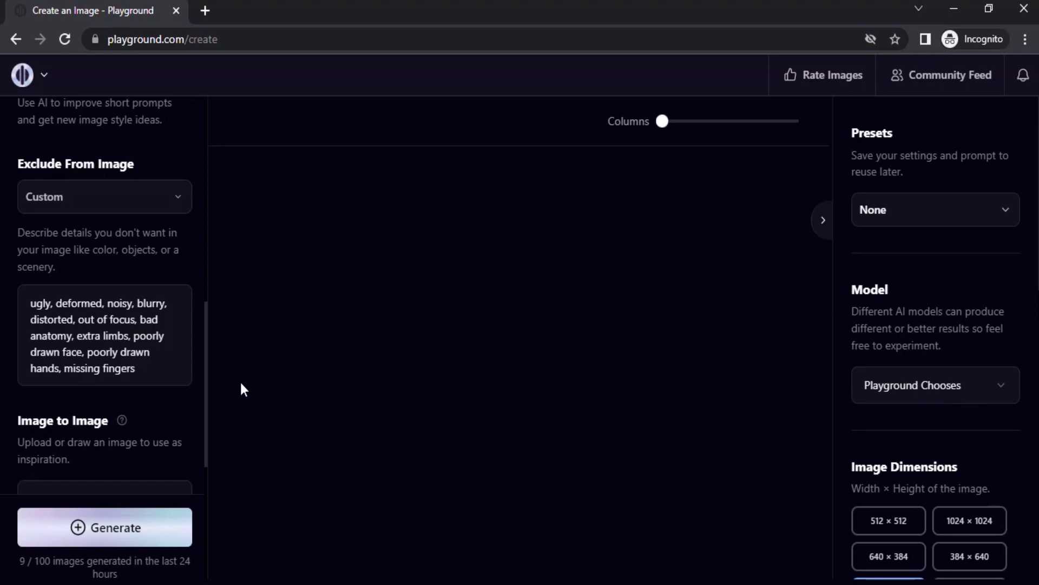
{"action": "scroll", "coordinate": [31, 399], "scroll_direction": "up", "scroll_amount": 1}
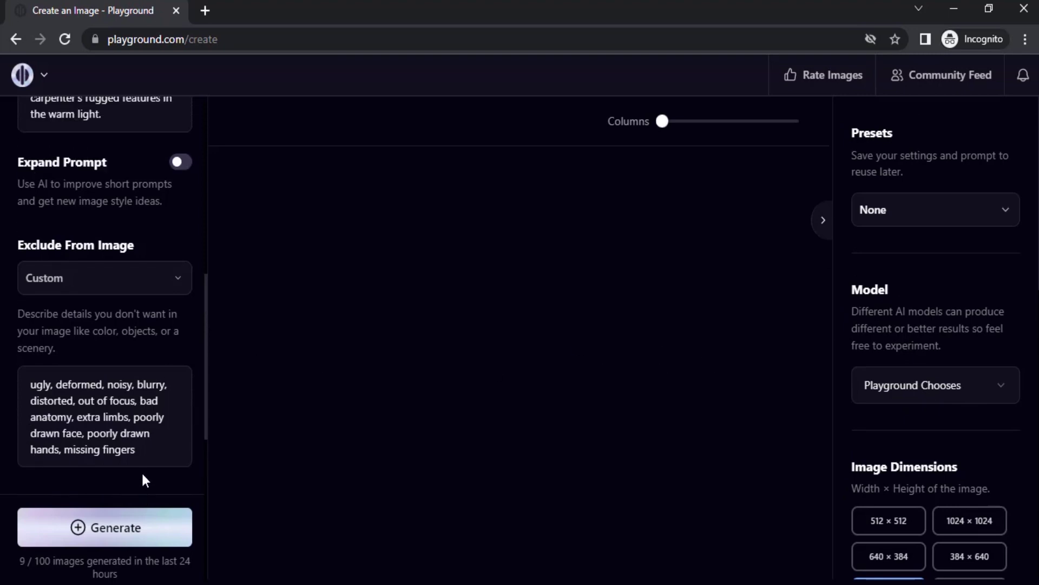
{"action": "scroll", "coordinate": [154, 433], "scroll_direction": "up", "scroll_amount": 8}
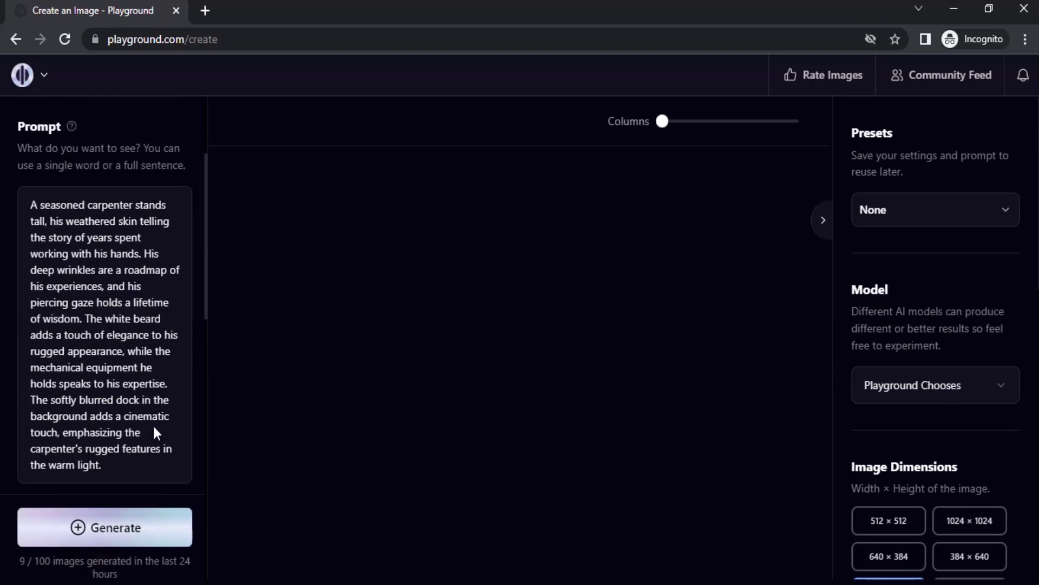
Generate four carpenter portraits and preview the top-right one enlarged before returning to the grid
{"action": "left_click", "coordinate": [147, 528]}
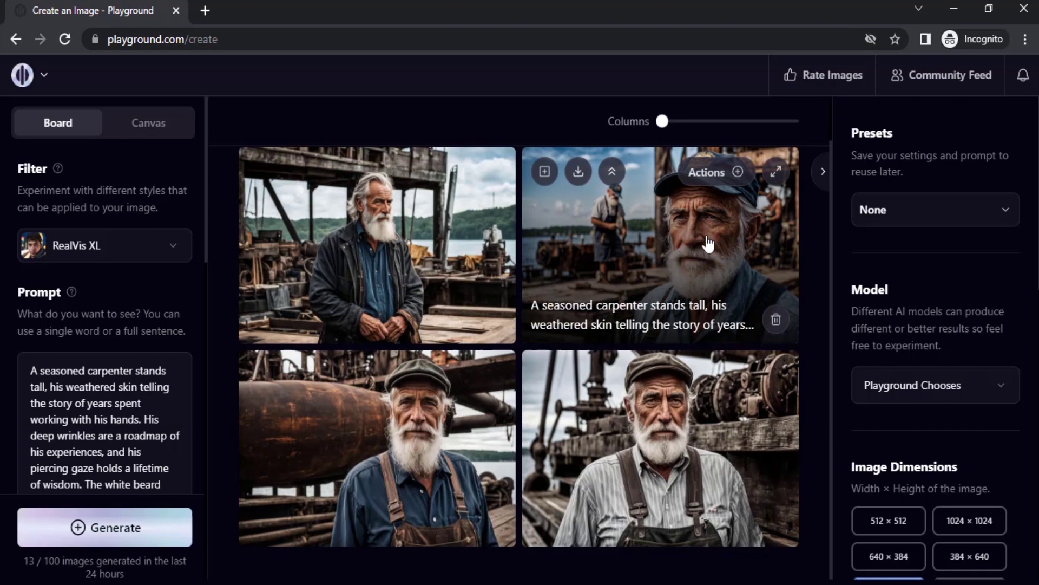
{"action": "left_click", "coordinate": [709, 246]}
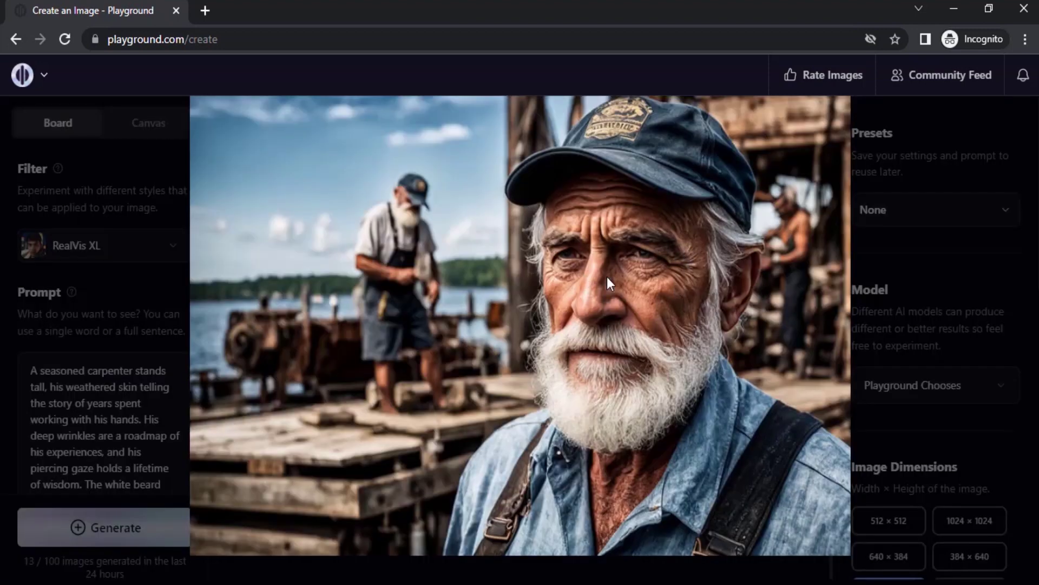
{"action": "left_click", "coordinate": [907, 264]}
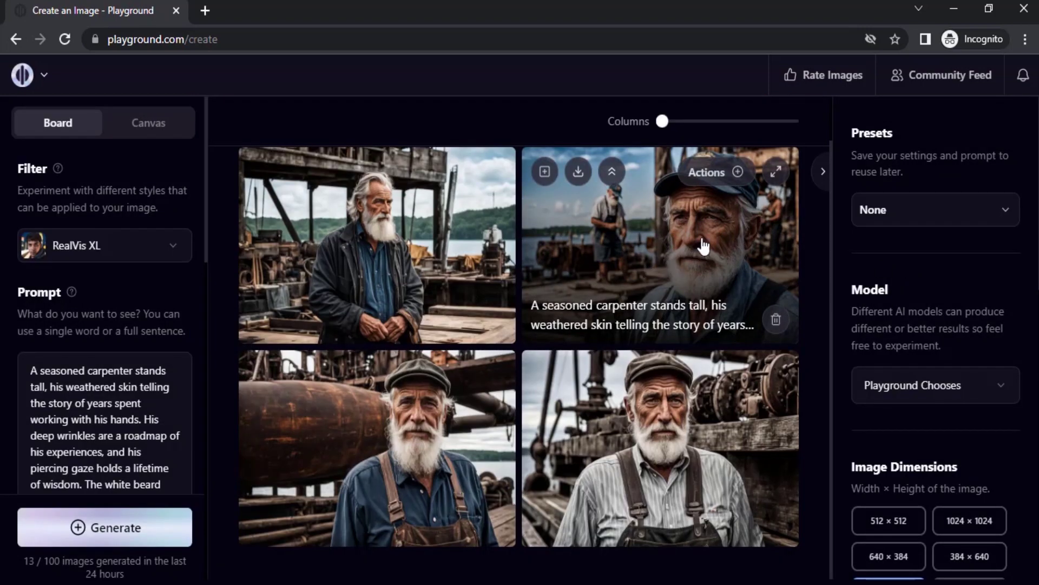
Run a Creative 4x upscale on the carpenter-in-a-cap portrait
{"action": "left_click", "coordinate": [738, 176]}
{"action": "mouse_move", "coordinate": [742, 389]}
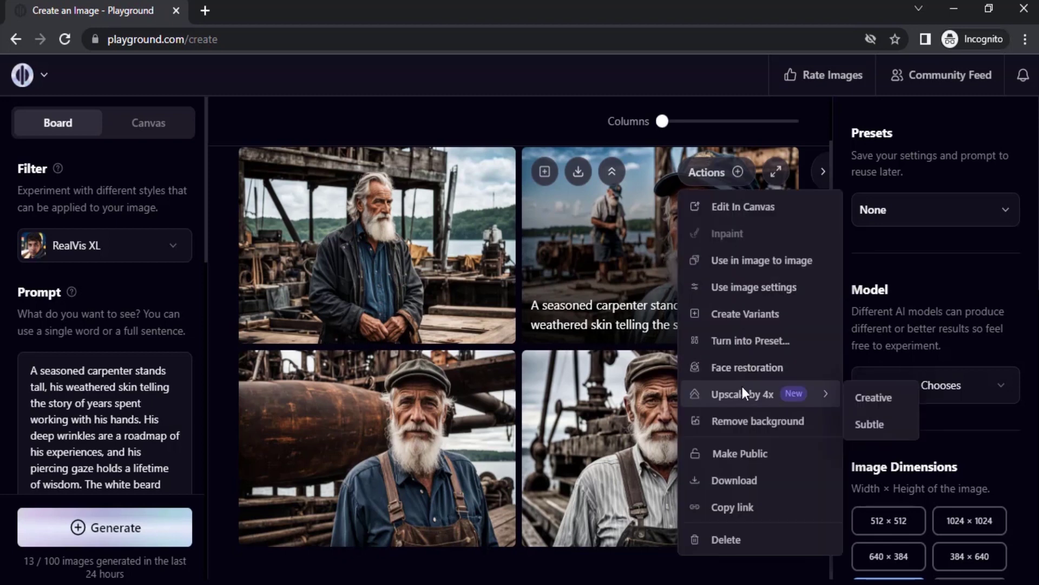
{"action": "left_click", "coordinate": [862, 399]}
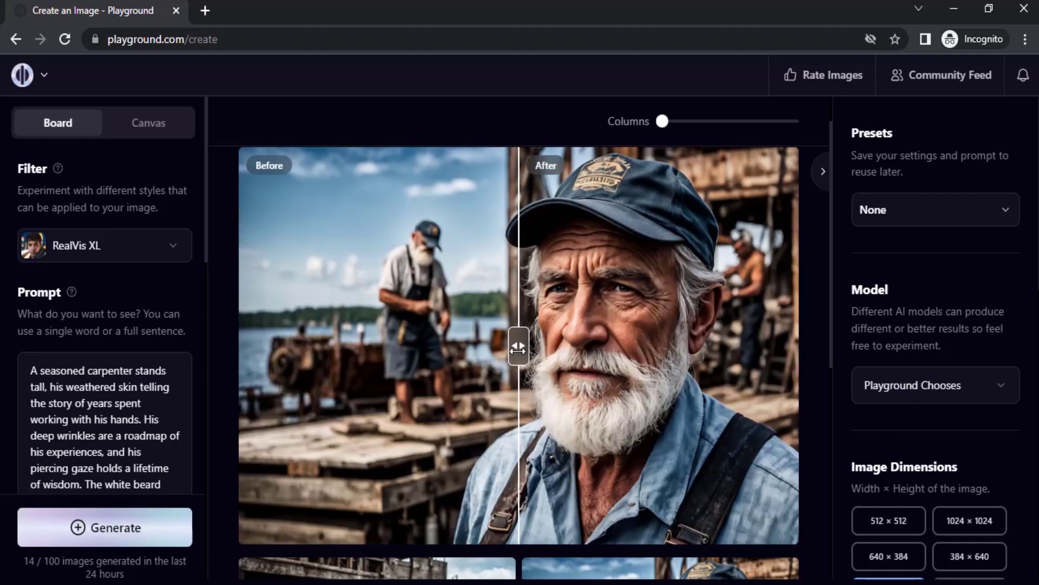
Drag the Before/After divider to compare the upscaled carpenter with the original
{"action": "left_click_drag", "start_coordinate": [518, 349], "coordinate": [456, 445]}
{"action": "mouse_move", "coordinate": [545, 401]}
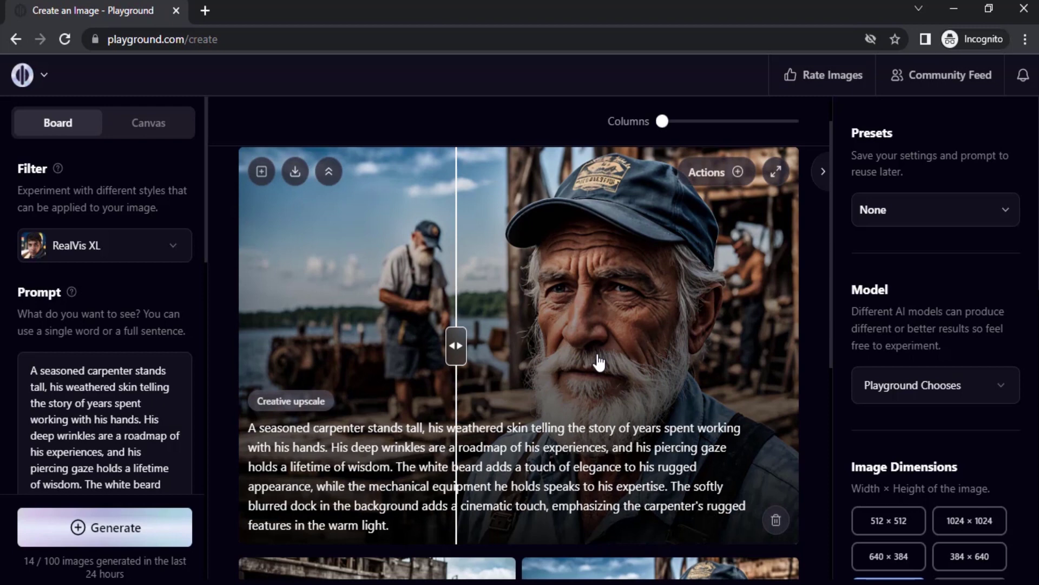
{"action": "left_click_drag", "start_coordinate": [456, 345], "coordinate": [353, 368]}
Replace the carpenter prompt with 'Cat in the lawn'
{"action": "scroll", "coordinate": [120, 403], "scroll_direction": "down", "scroll_amount": 2}
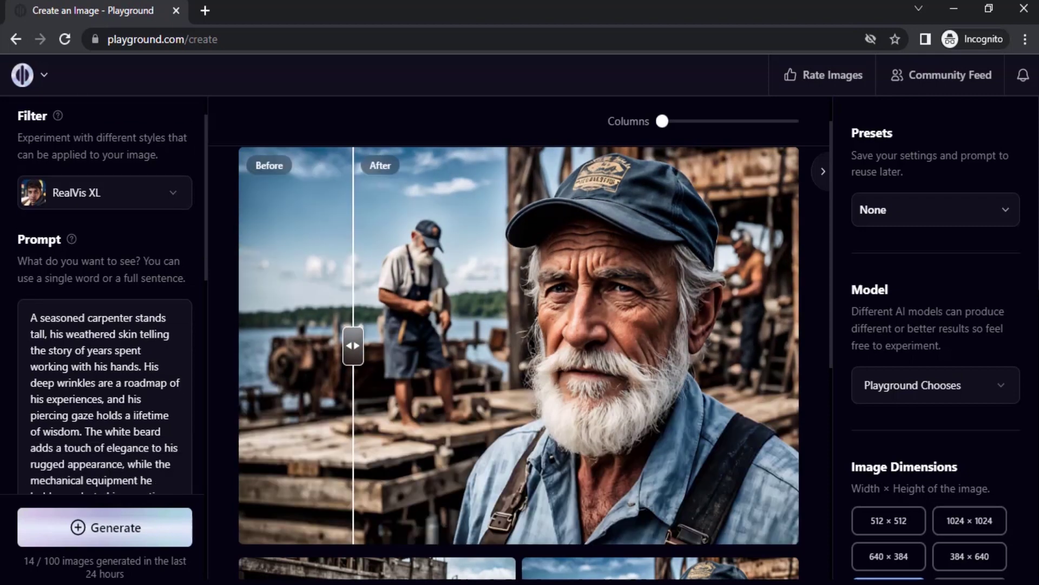
{"action": "triple_click", "coordinate": [132, 419]}
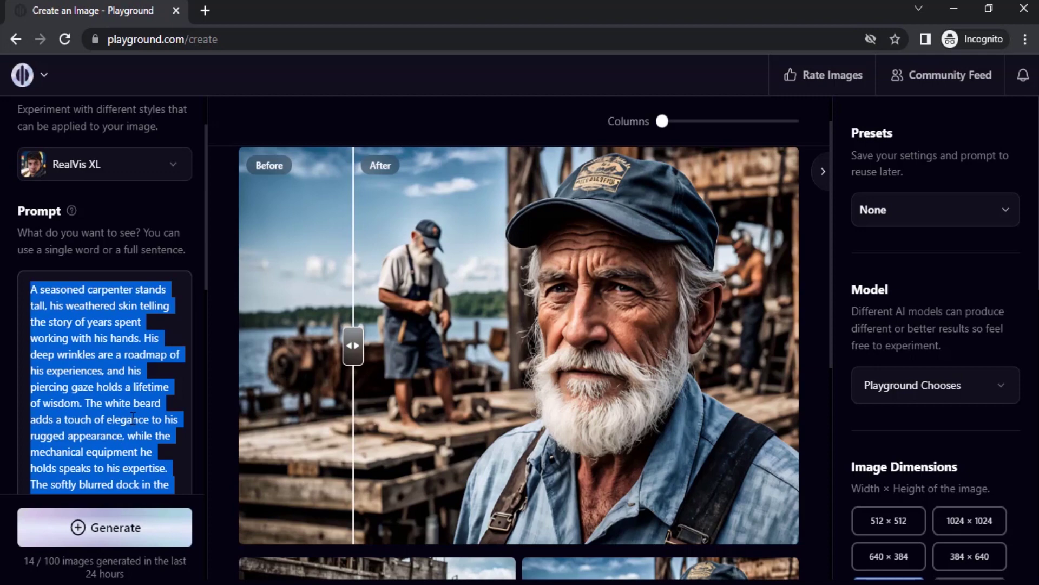
{"action": "type", "text": "Cat in the lawn"}
{"action": "scroll", "coordinate": [120, 325], "scroll_direction": "down", "scroll_amount": 2}
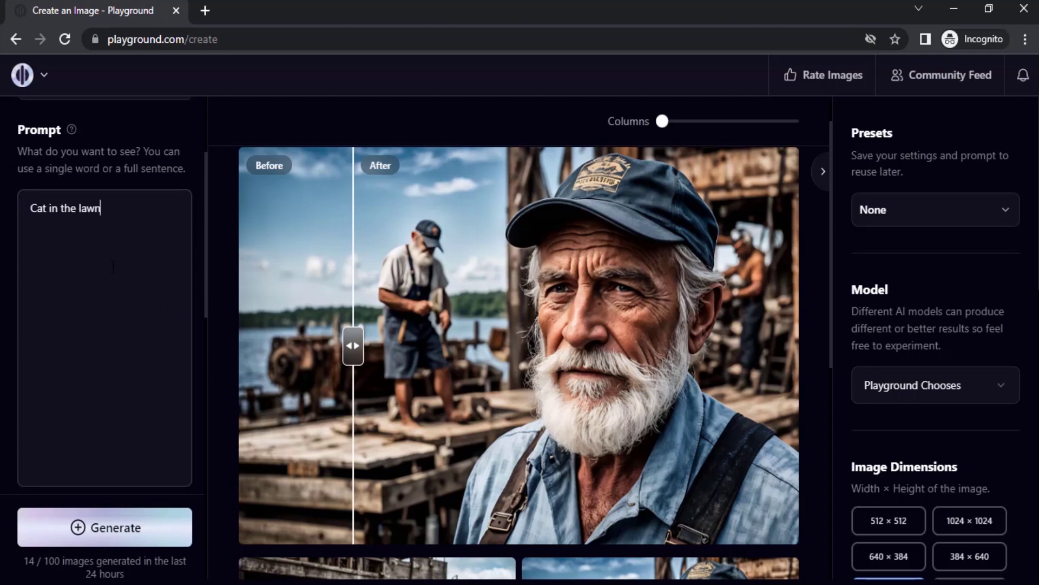
{"action": "scroll", "coordinate": [121, 246], "scroll_direction": "up", "scroll_amount": 4}
Set the filter to Juggernaut XL, enable Expand Prompt, and generate the cat images
{"action": "left_click", "coordinate": [120, 245]}
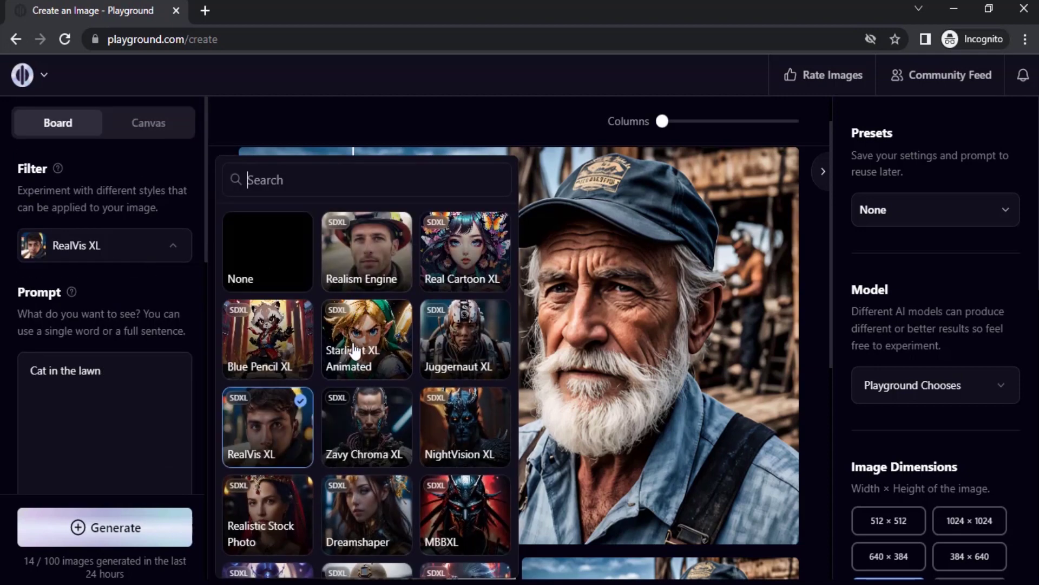
{"action": "left_click", "coordinate": [479, 348]}
{"action": "scroll", "coordinate": [89, 392], "scroll_direction": "down", "scroll_amount": 5}
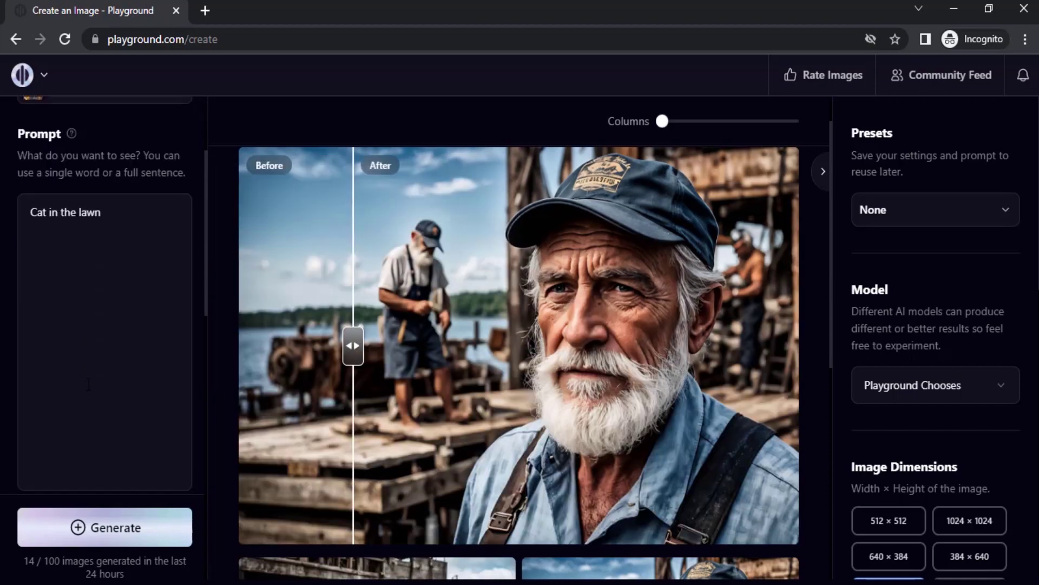
{"action": "left_click", "coordinate": [185, 361]}
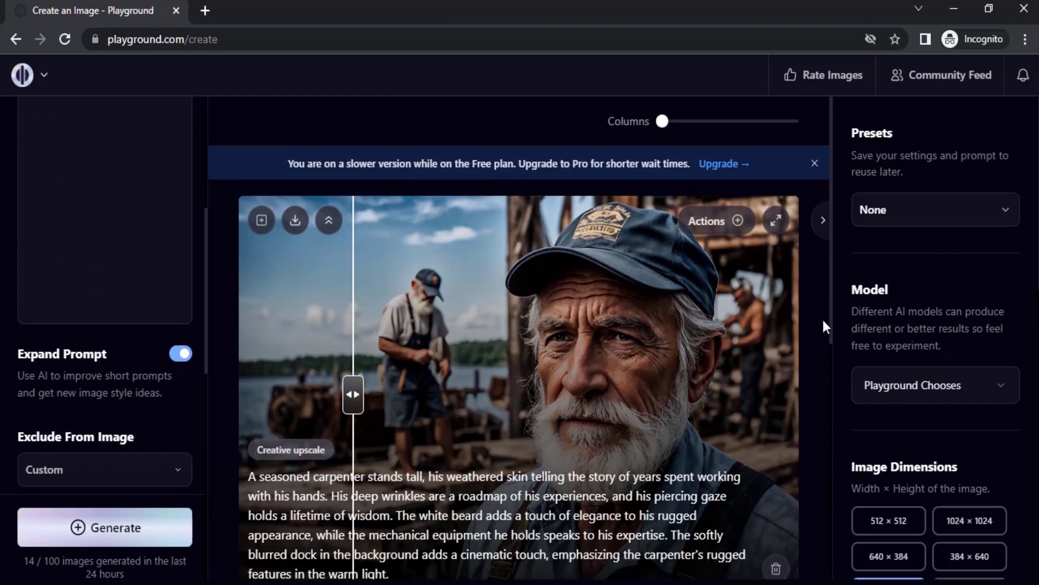
{"action": "scroll", "coordinate": [604, 419], "scroll_direction": "down", "scroll_amount": 2}
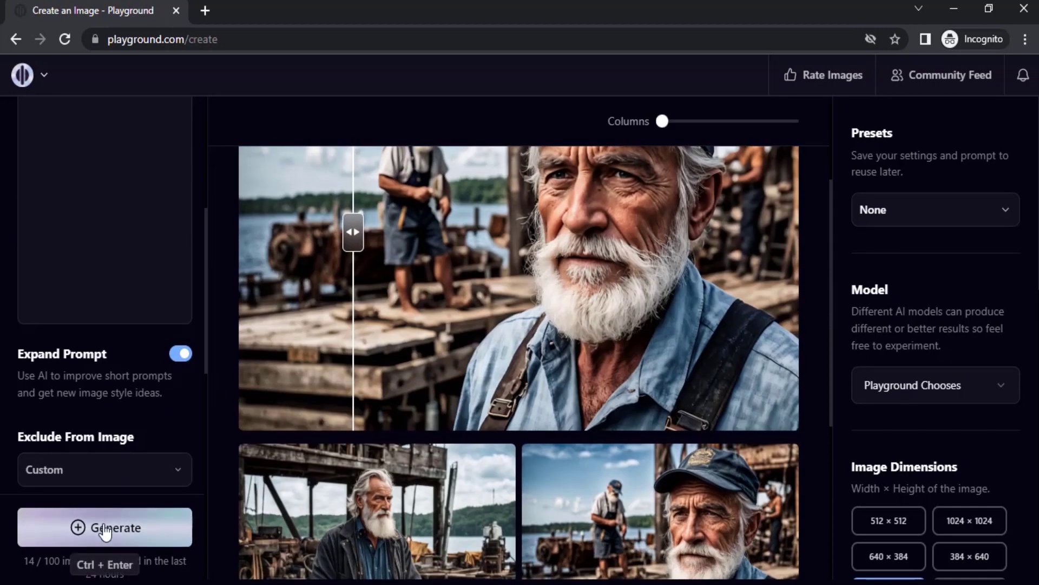
{"action": "left_click", "coordinate": [95, 528]}
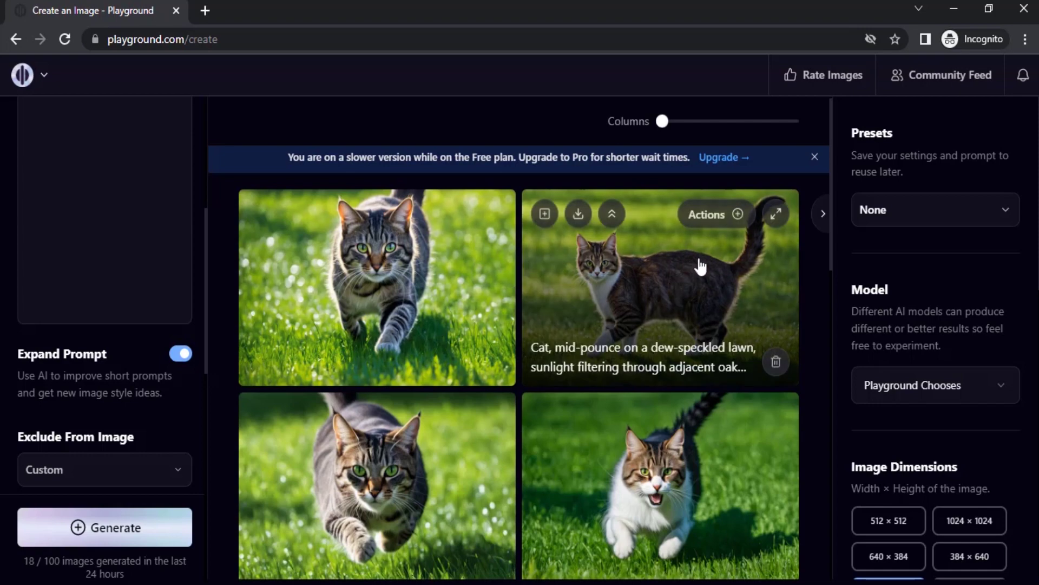
Apply a Creative 4x upscale to the second cat image, the tabby walking with tail raised
{"action": "left_click", "coordinate": [738, 218]}
{"action": "mouse_move", "coordinate": [736, 435]}
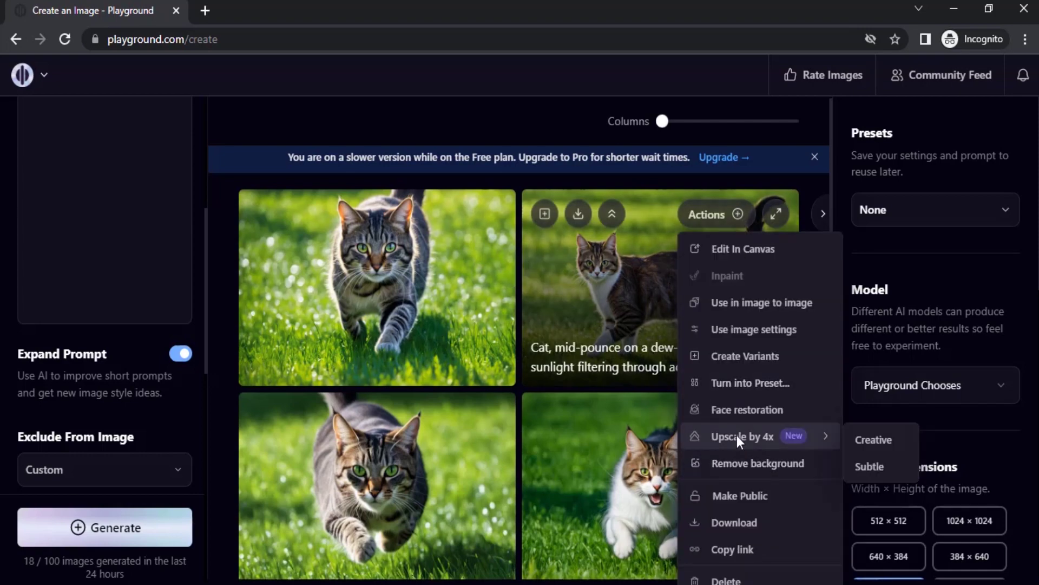
{"action": "left_click", "coordinate": [901, 440]}
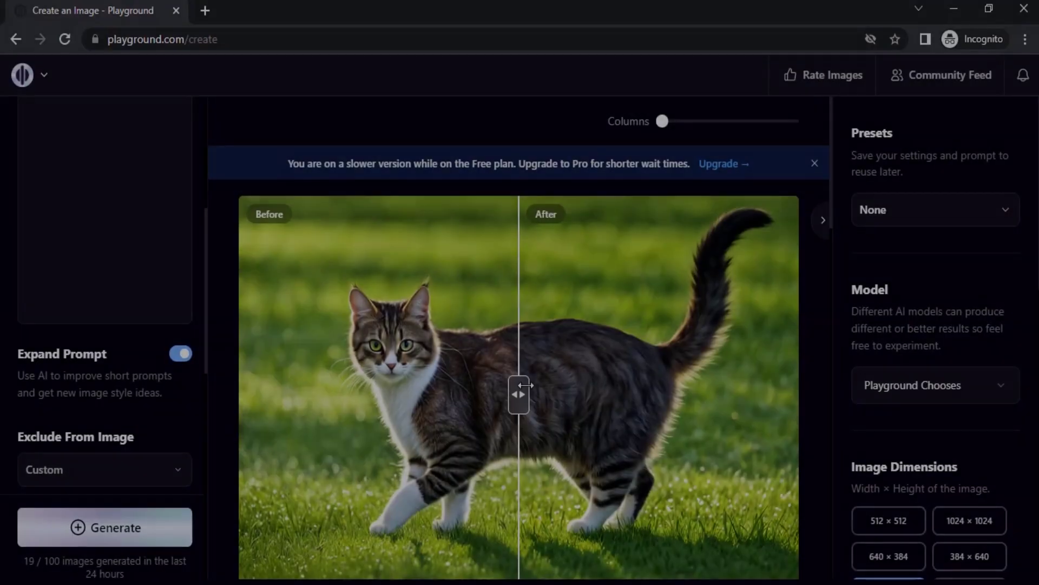
{"action": "left_click_drag", "start_coordinate": [520, 390], "coordinate": [310, 395]}
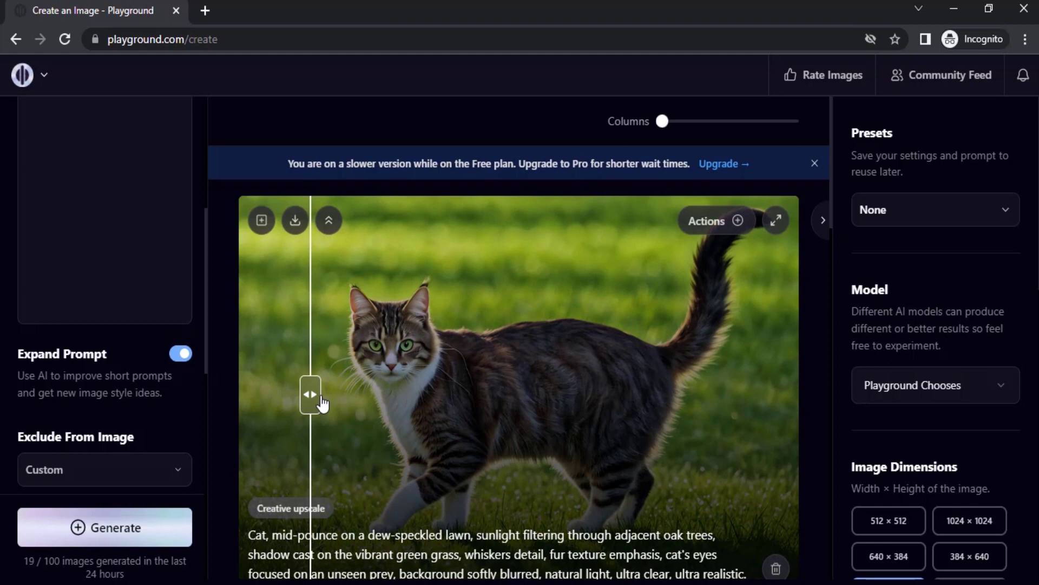
Sweep the Before/After divider across the cat to compare upscale and original
{"action": "left_click_drag", "start_coordinate": [323, 403], "coordinate": [291, 412]}
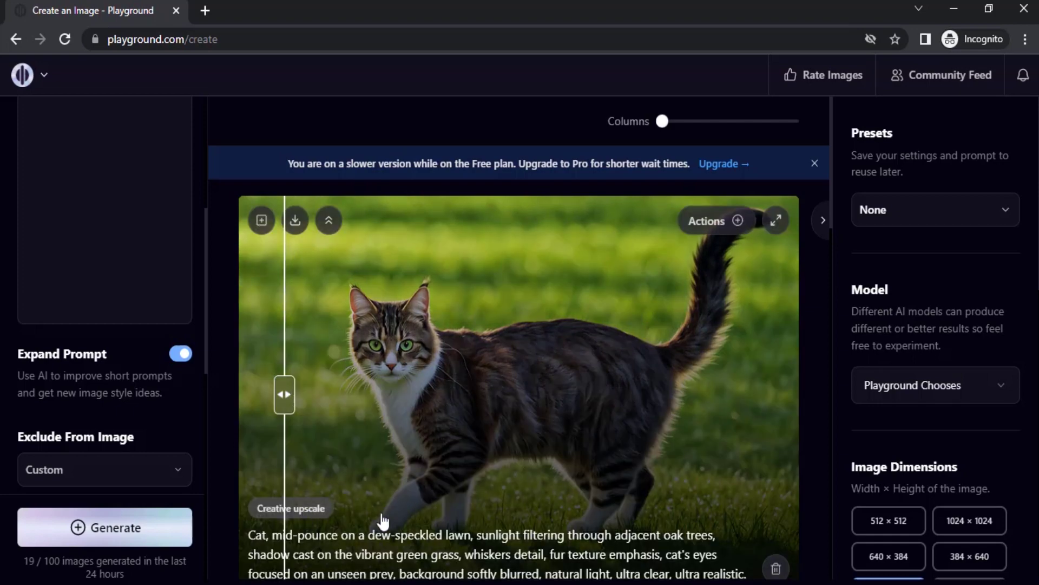
{"action": "scroll", "coordinate": [446, 452], "scroll_direction": "down", "scroll_amount": 4}
{"action": "scroll", "coordinate": [344, 302], "scroll_direction": "up", "scroll_amount": 3}
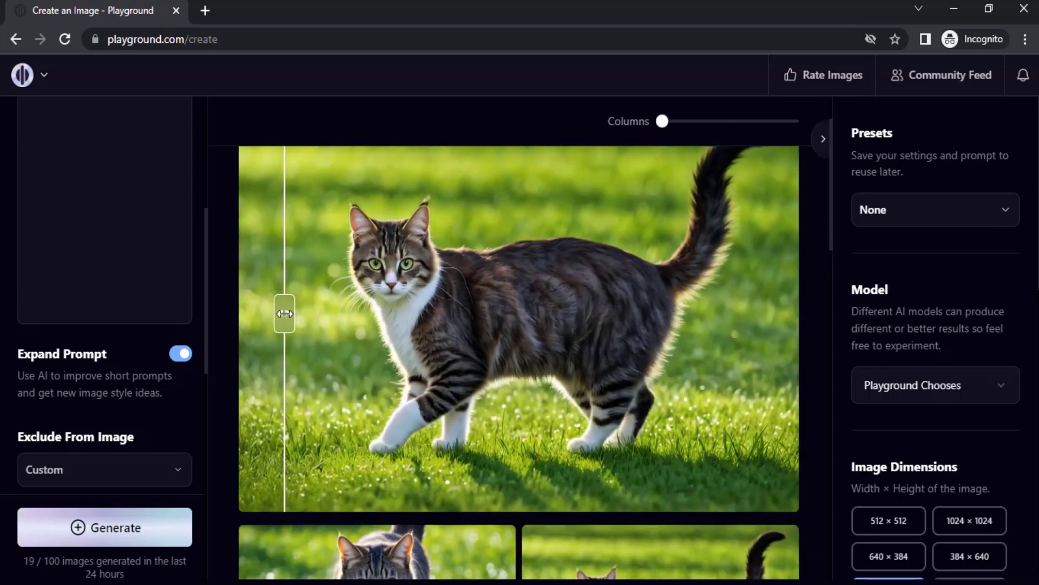
{"action": "left_click_drag", "start_coordinate": [344, 301], "coordinate": [322, 347]}
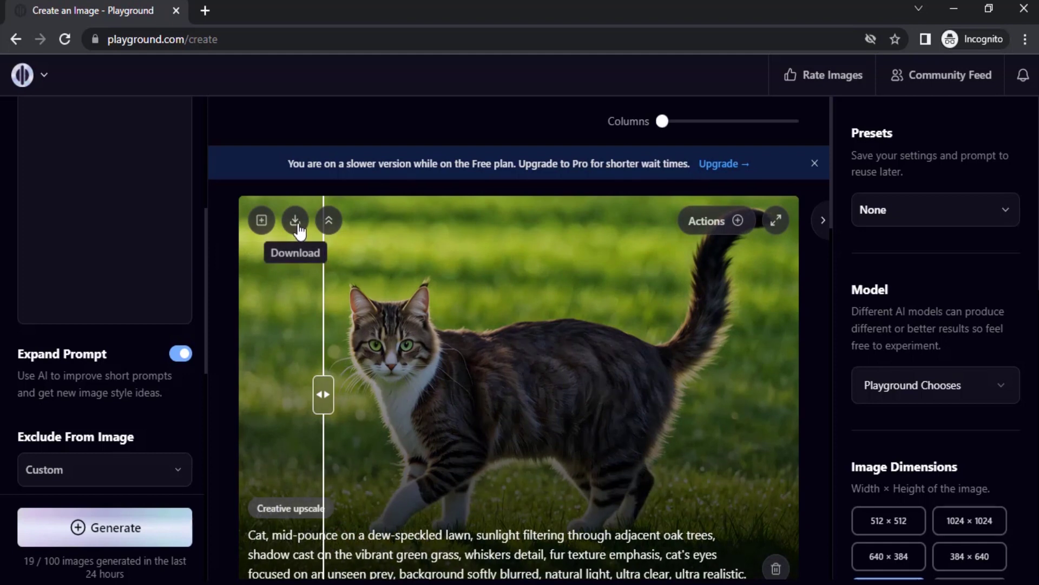
Download the upscaled cat image as a JPEG and dismiss Chrome's download bar
{"action": "left_click", "coordinate": [294, 222]}
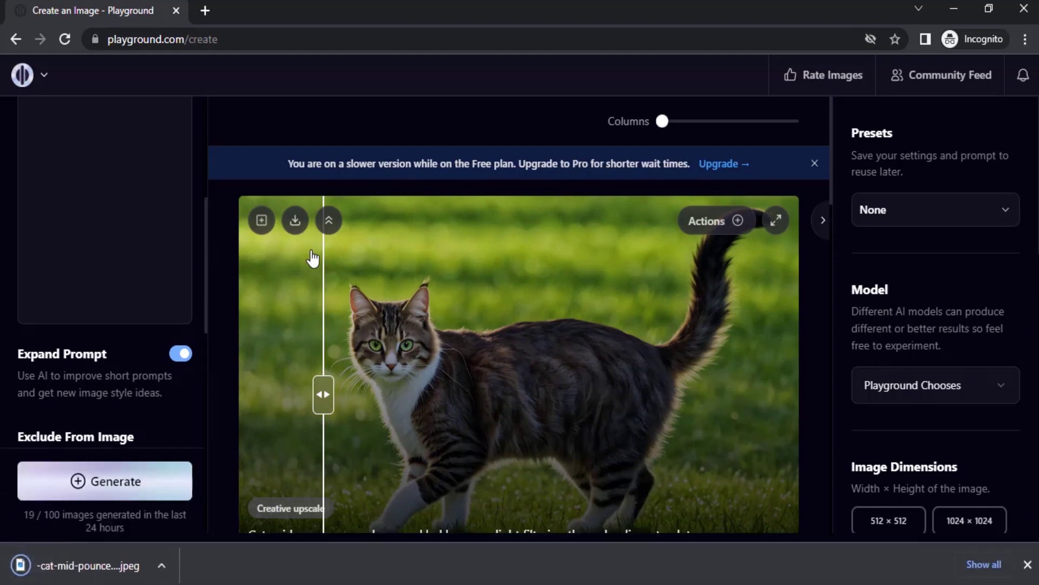
{"action": "left_click", "coordinate": [1027, 564]}
{"action": "mouse_move", "coordinate": [696, 360]}
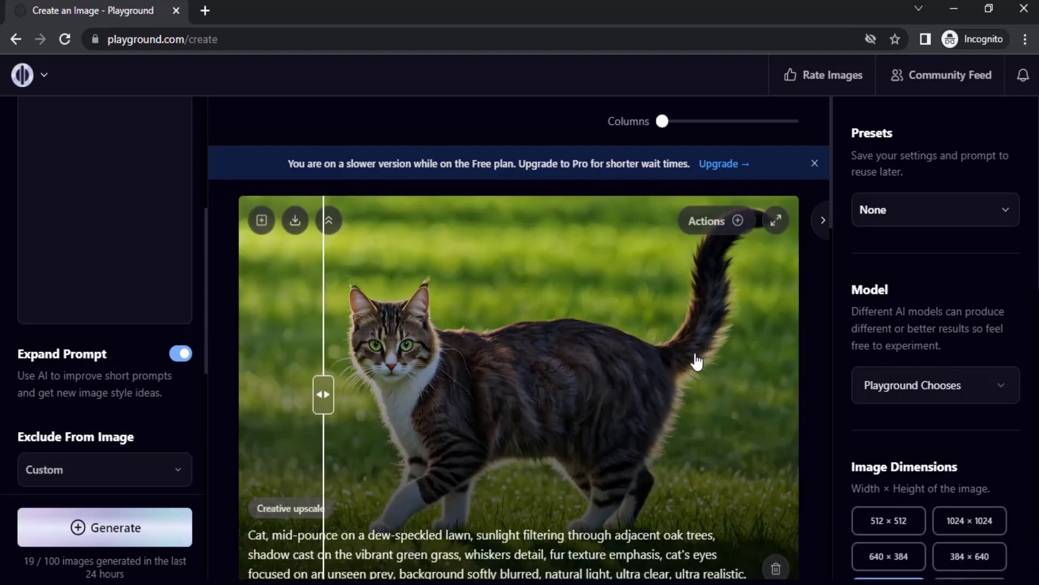